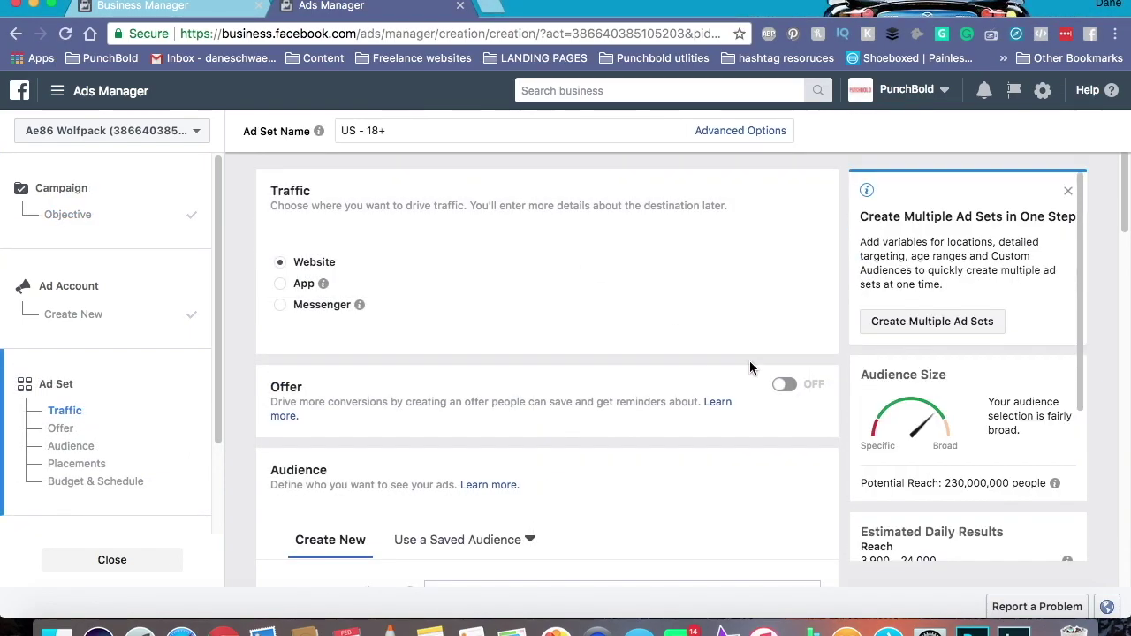
- Turn on the offer for this ad set and select AE86 Wolfpack under PunchBold as its page
left_click(785, 384)
scroll(698, 268, "down", 2)
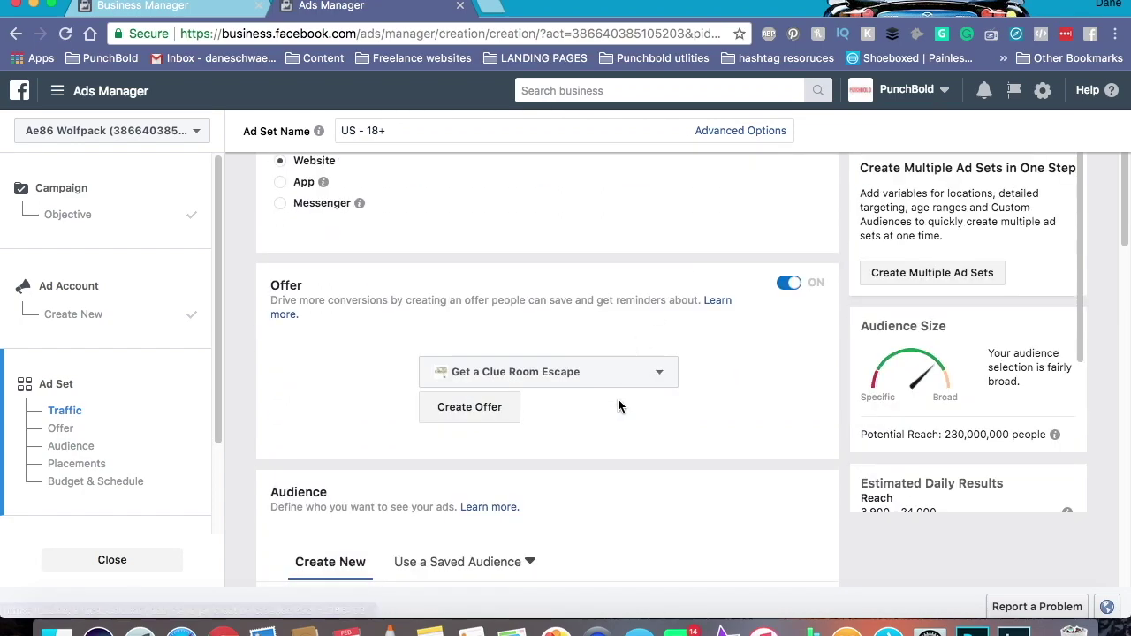
left_click(636, 371)
scroll(590, 467, "down", 1)
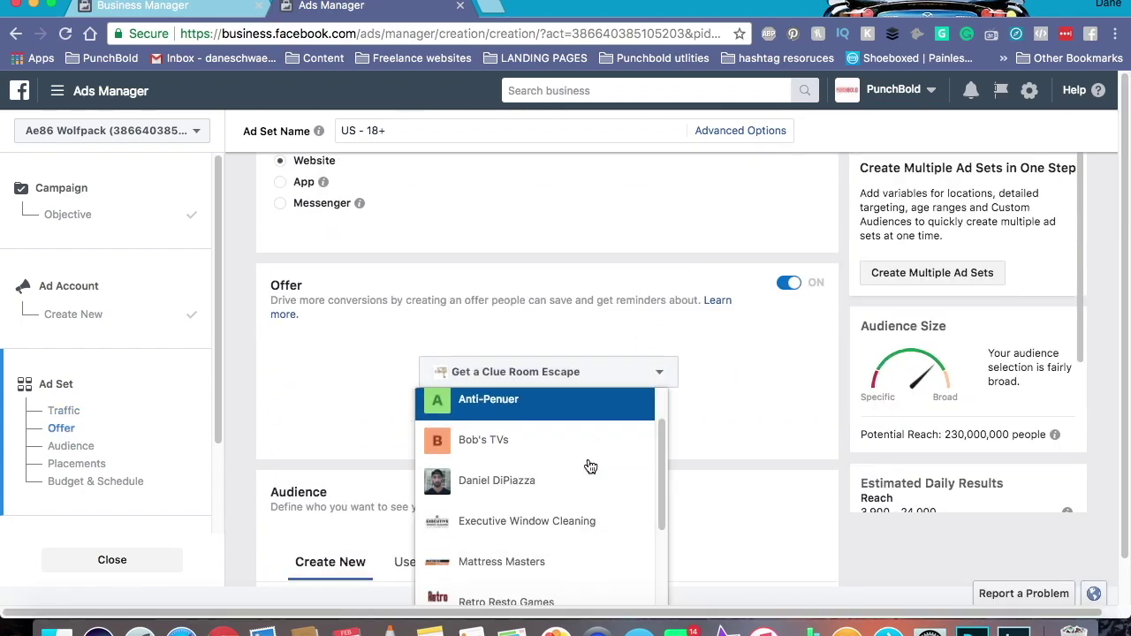
scroll(590, 469, "down", 4)
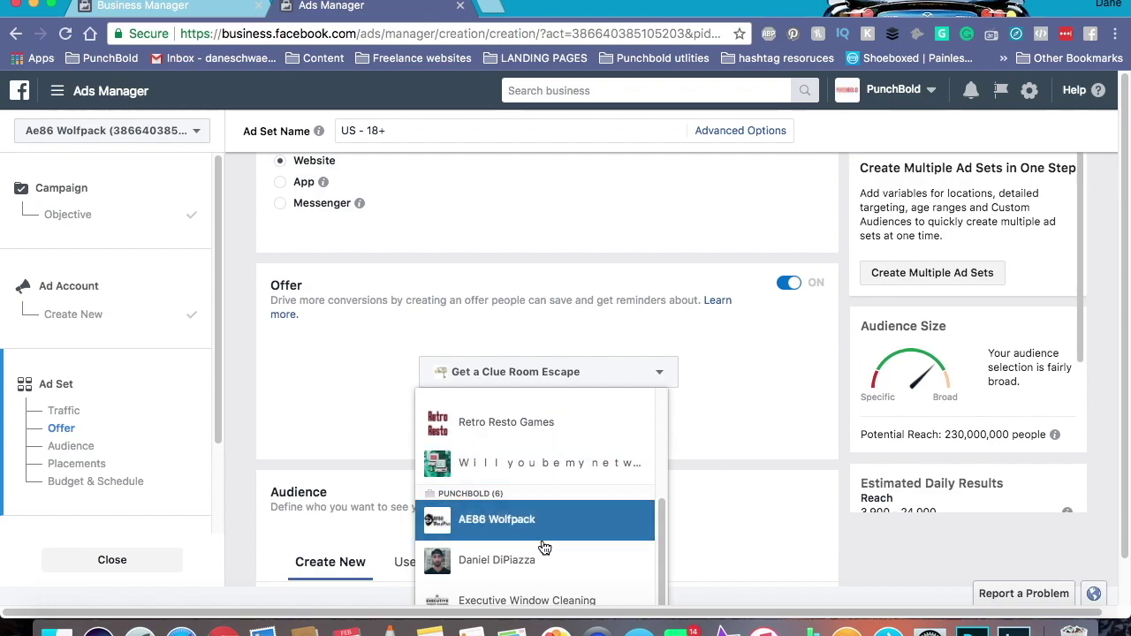
left_click(550, 524)
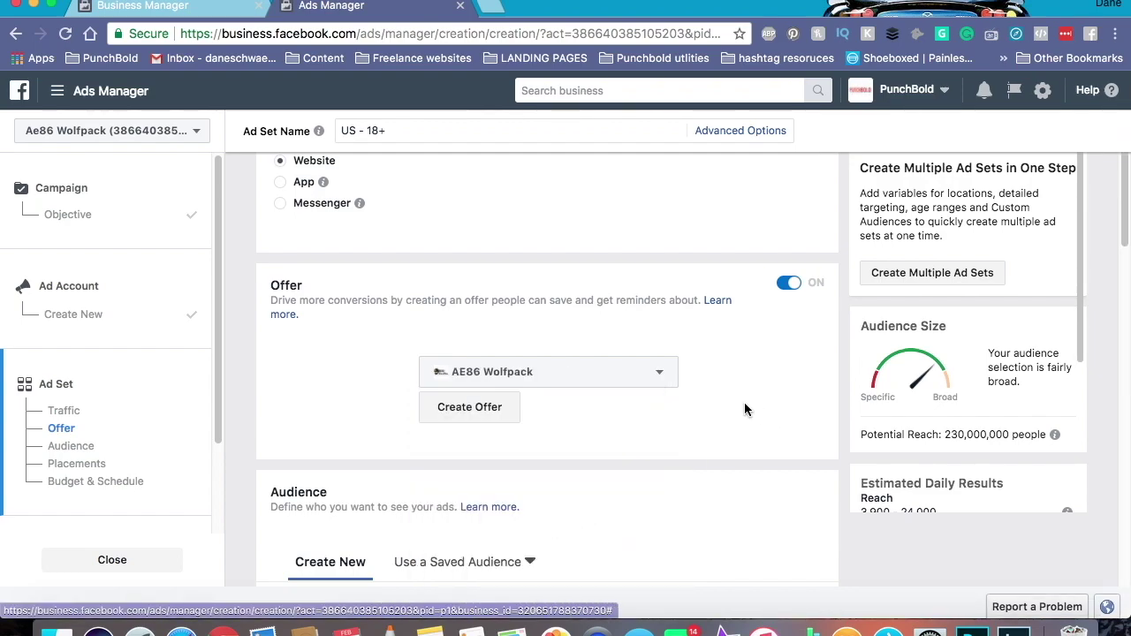
- Start creating an offer and give it the title "Free Oil Change!"
left_click(497, 417)
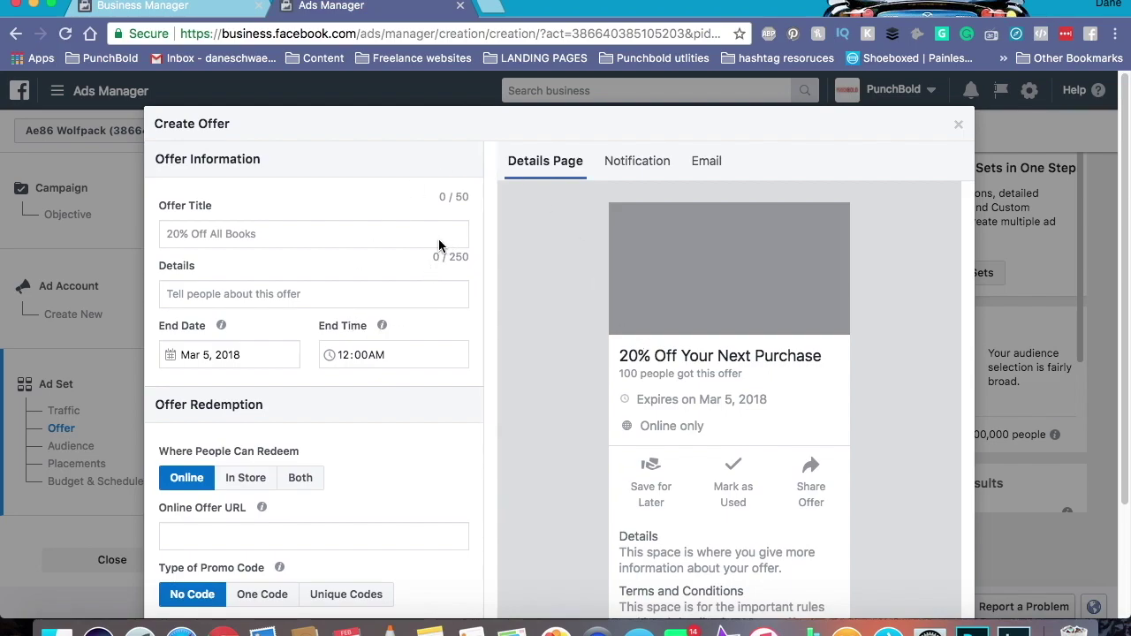
left_click(414, 231)
left_click(294, 235)
type("Free Oil Change!")
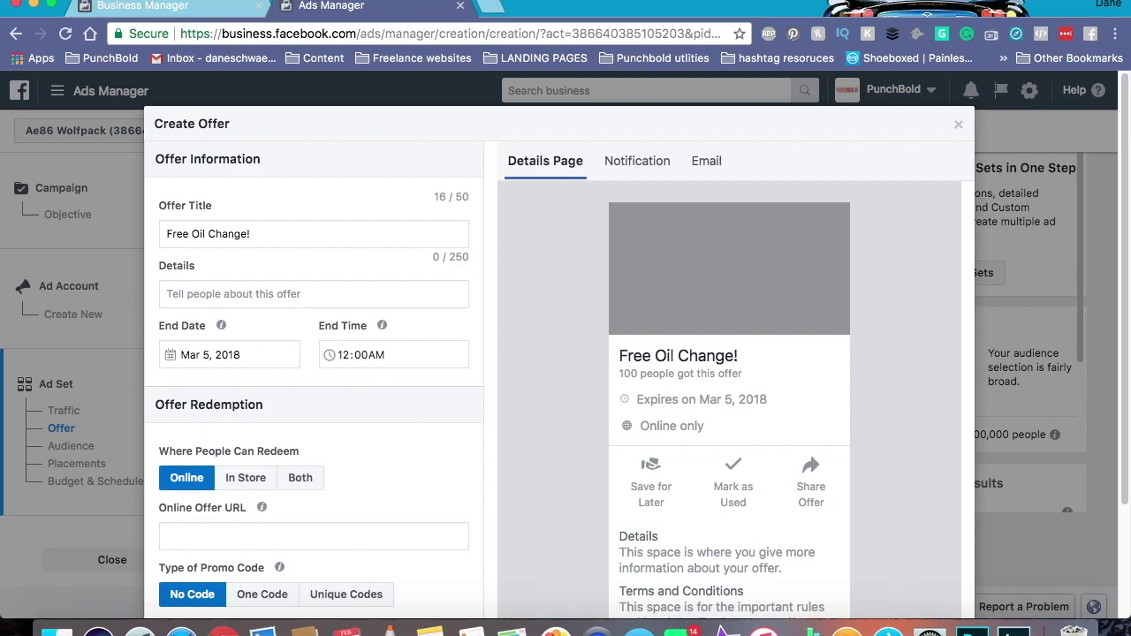
- Fill in the offer details as "Free oil change on all light duty trucks and cars! hurry, only 100 available", correcting any misspellings
left_click(226, 293)
type("Free oil chnage on all light duty trucks and cars! hurry, only 100 avlaible")
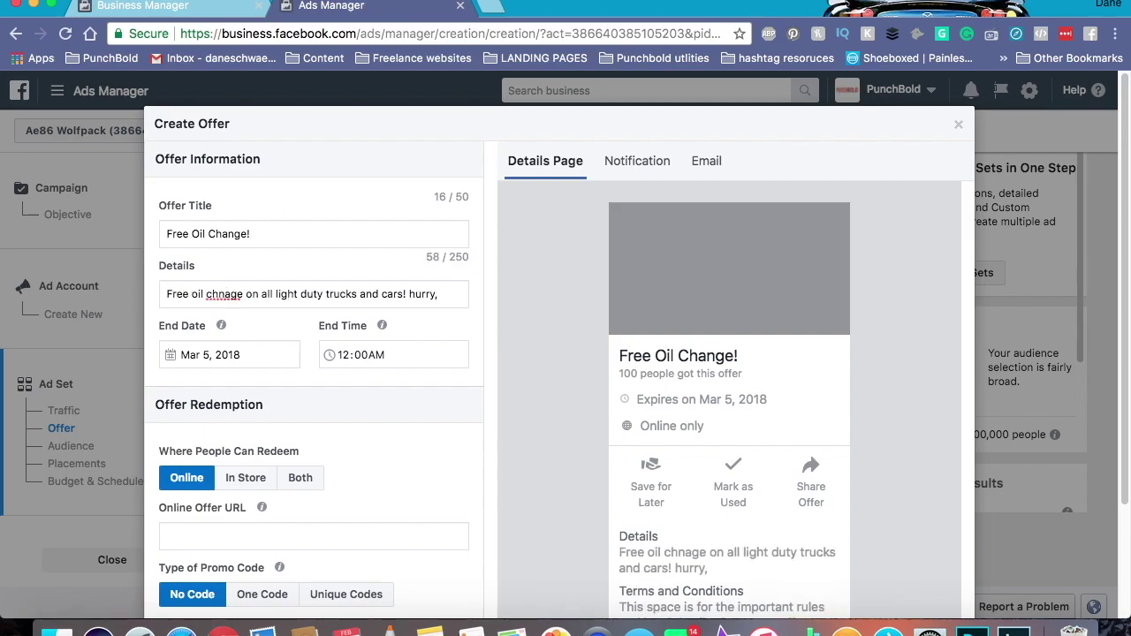
right_click(445, 297)
type("available")
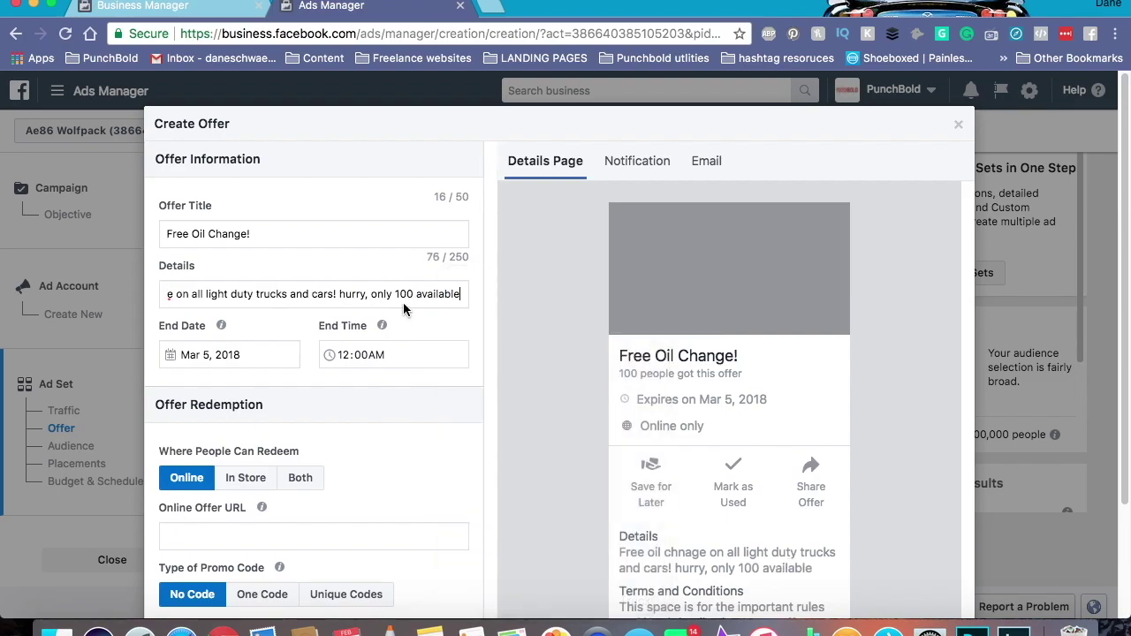
double_click(239, 292)
type("change")
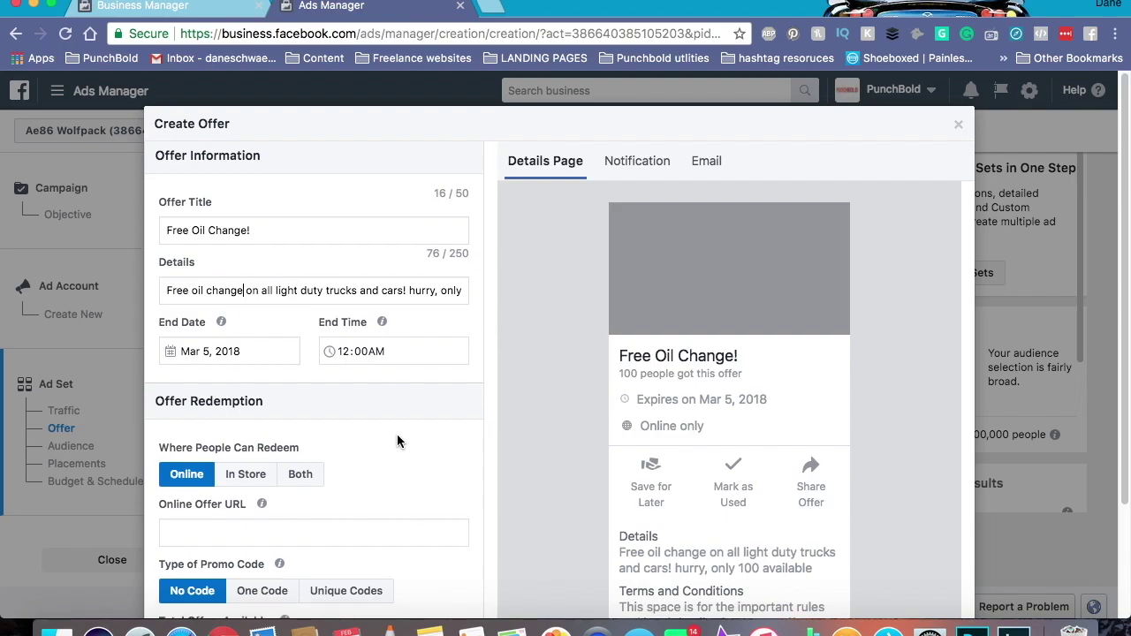
- Limit the total offers available to 100
scroll(397, 434, "down", 5)
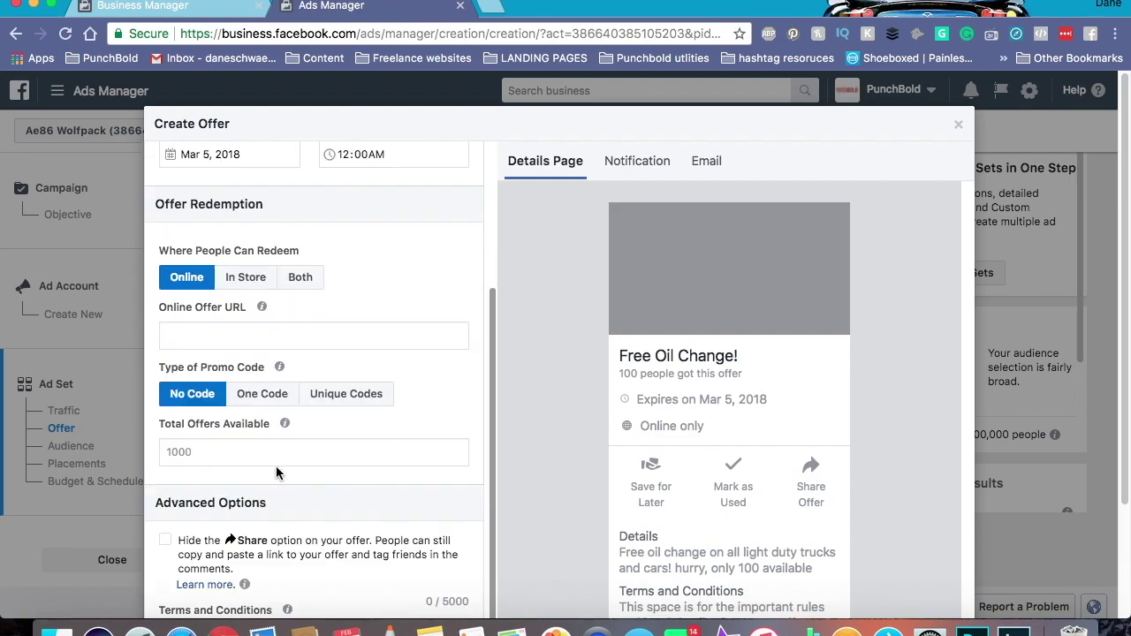
left_click(252, 453)
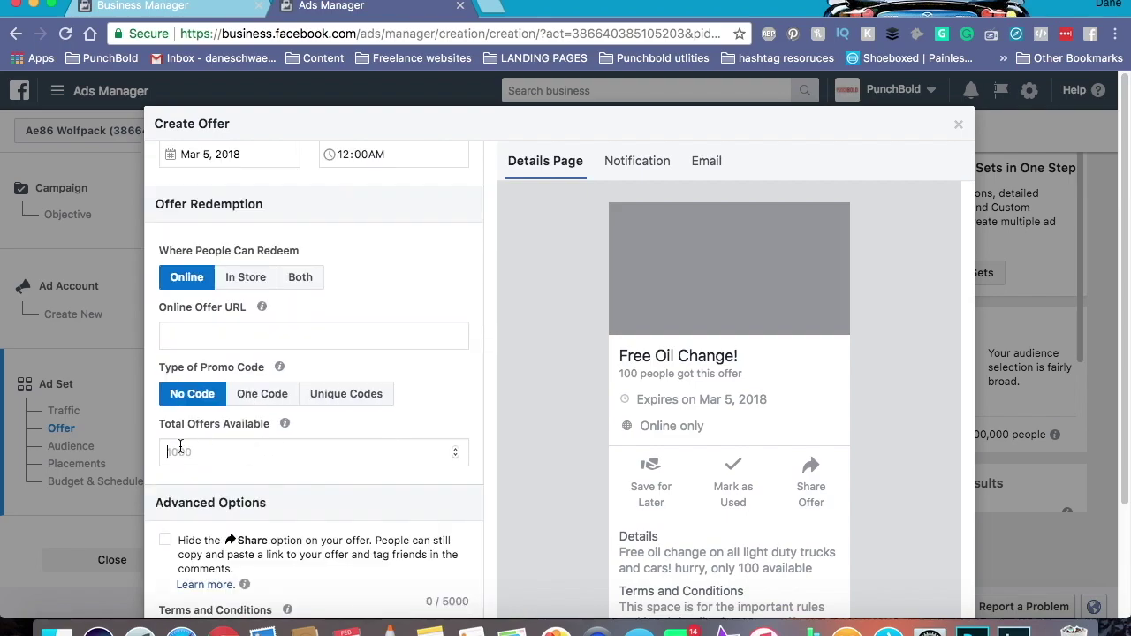
type("100")
scroll(437, 386, "up", 4)
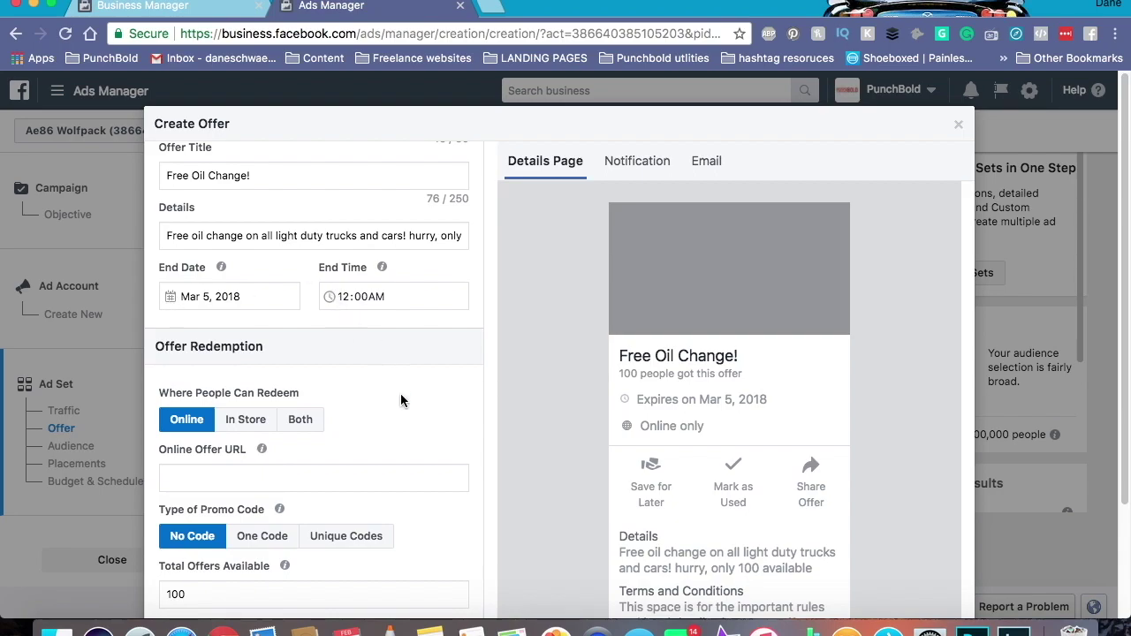
- Give the offer the single promo code pres20, try the other redemption locations, and keep it redeemable online
scroll(400, 401, "down", 2)
left_click(261, 382)
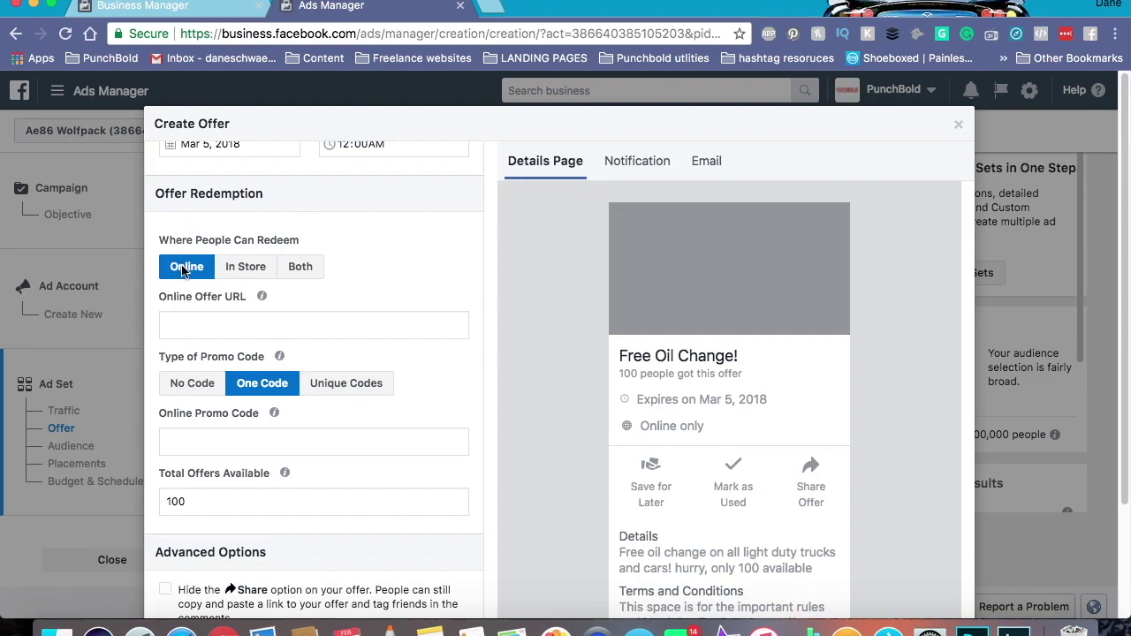
left_click(244, 267)
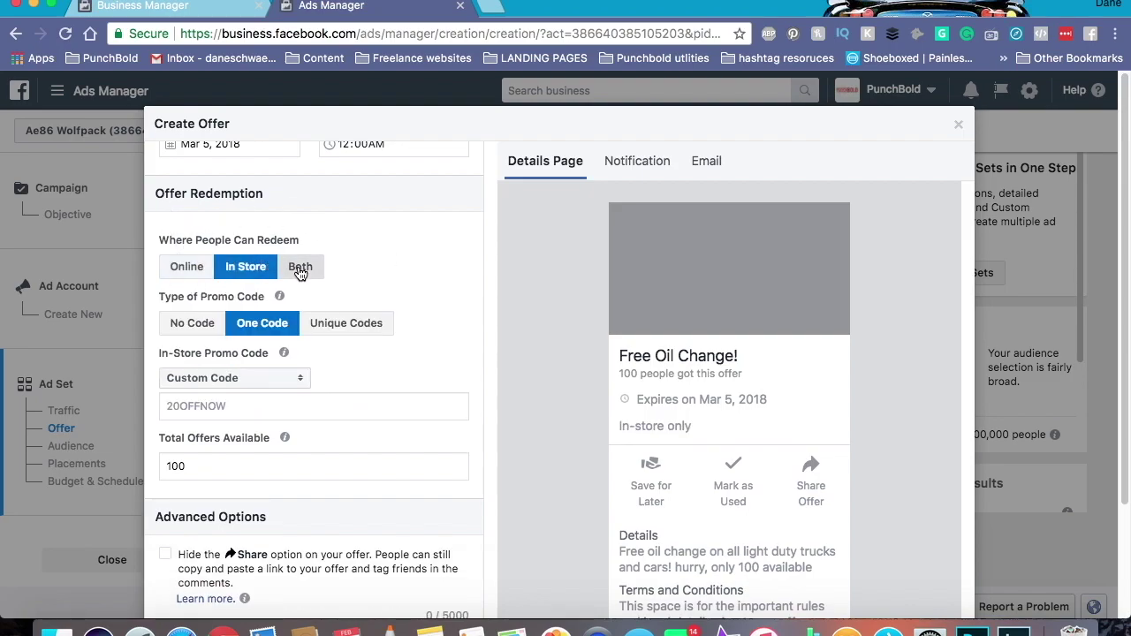
left_click(300, 269)
left_click(187, 266)
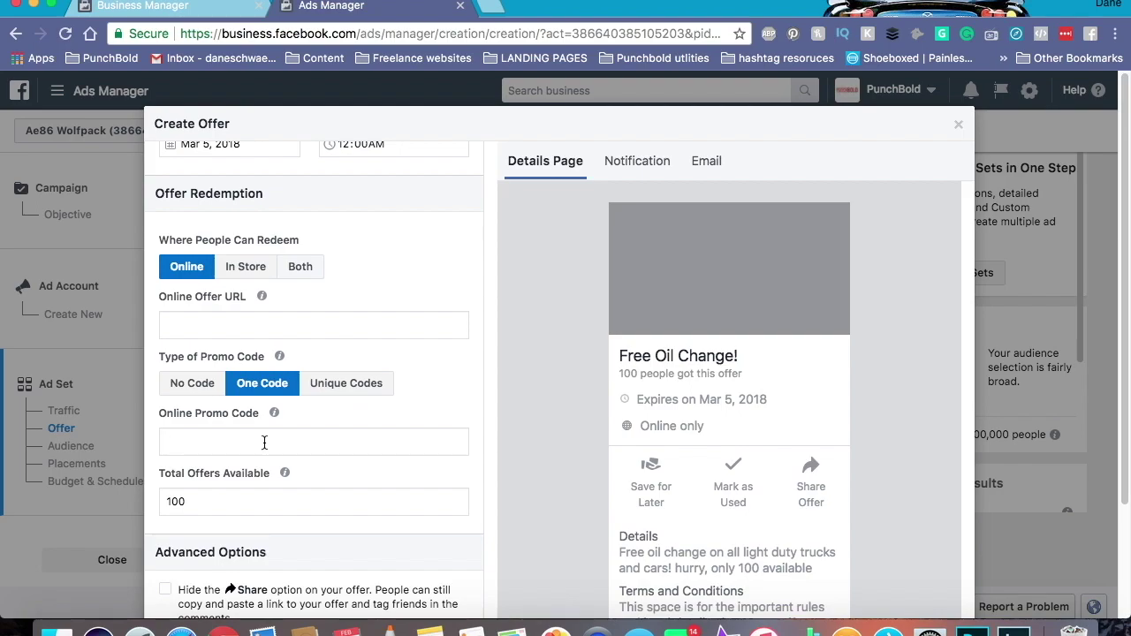
type("pres20")
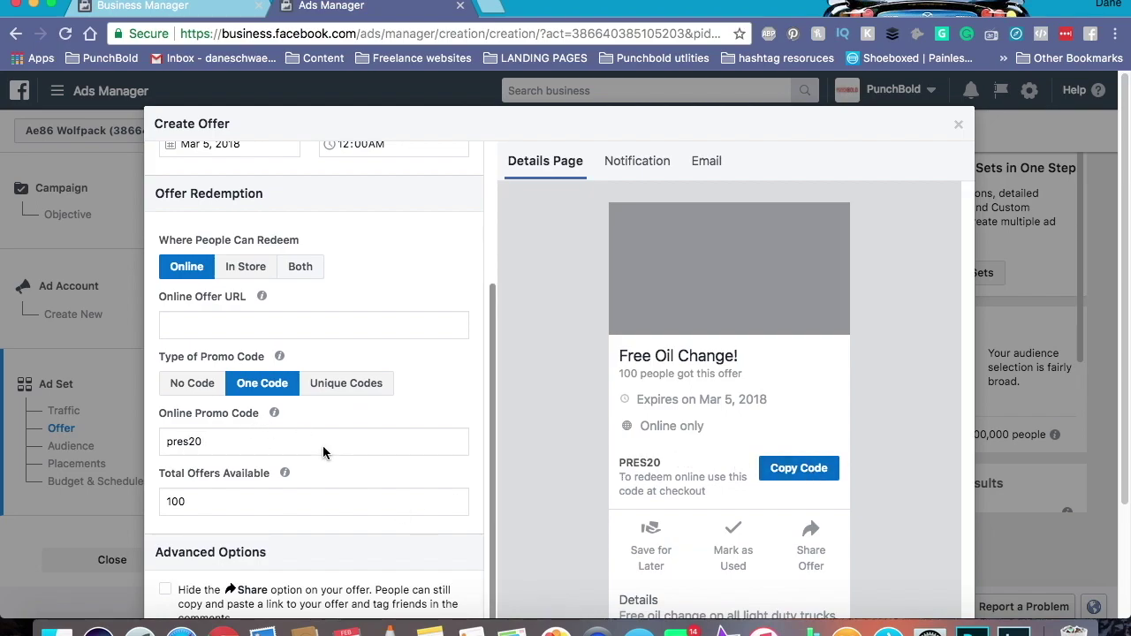
- Enter HERE as the online offer URL and try the no-code and in-store redemption options
left_click(291, 324)
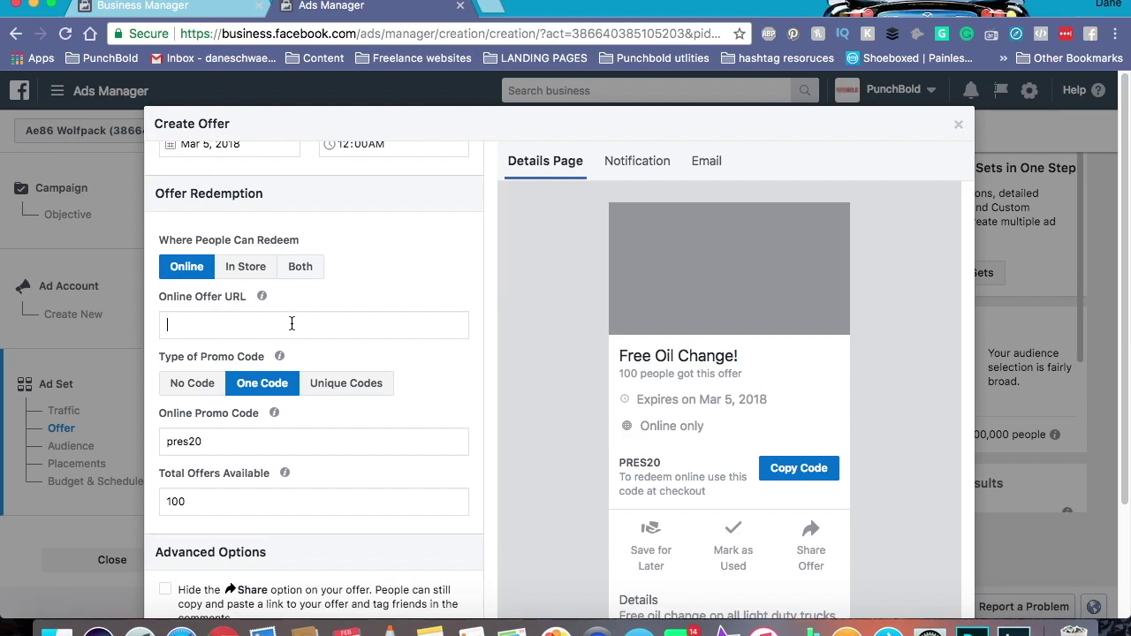
type("HERE")
left_click(209, 384)
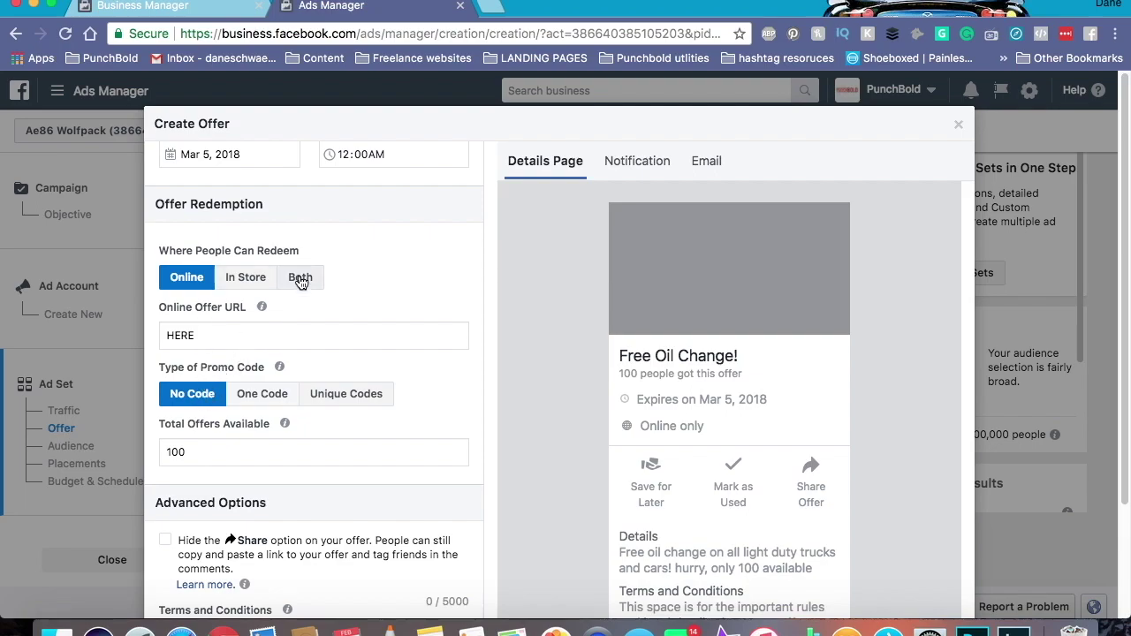
left_click(254, 280)
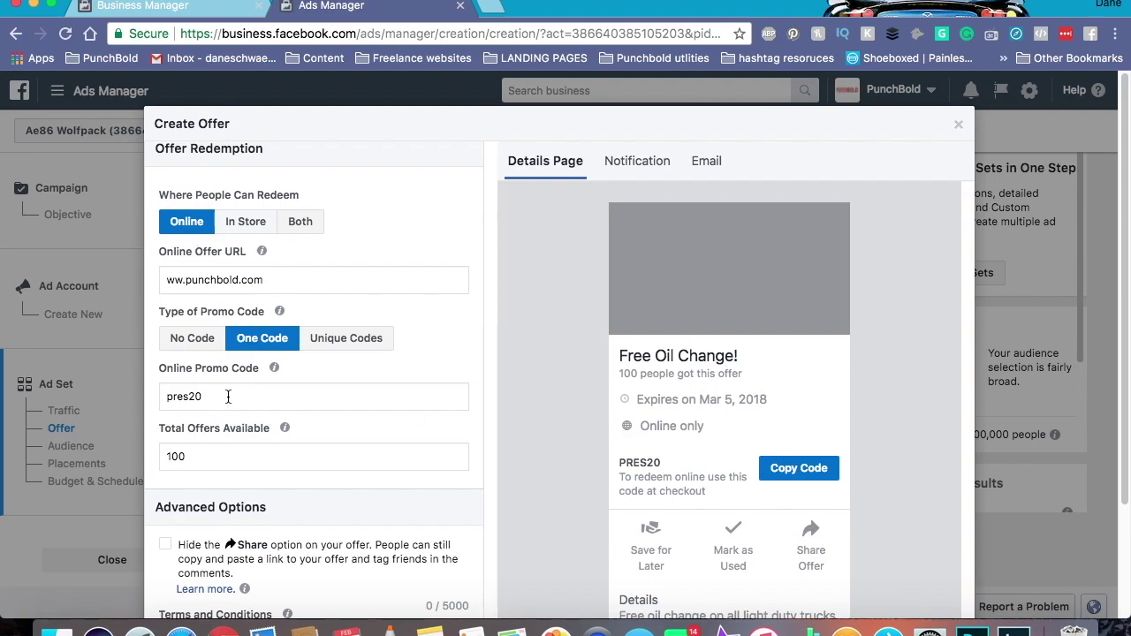
- Review the offer's redemption settings and advanced options, and create the offer
scroll(331, 396, "down", 1)
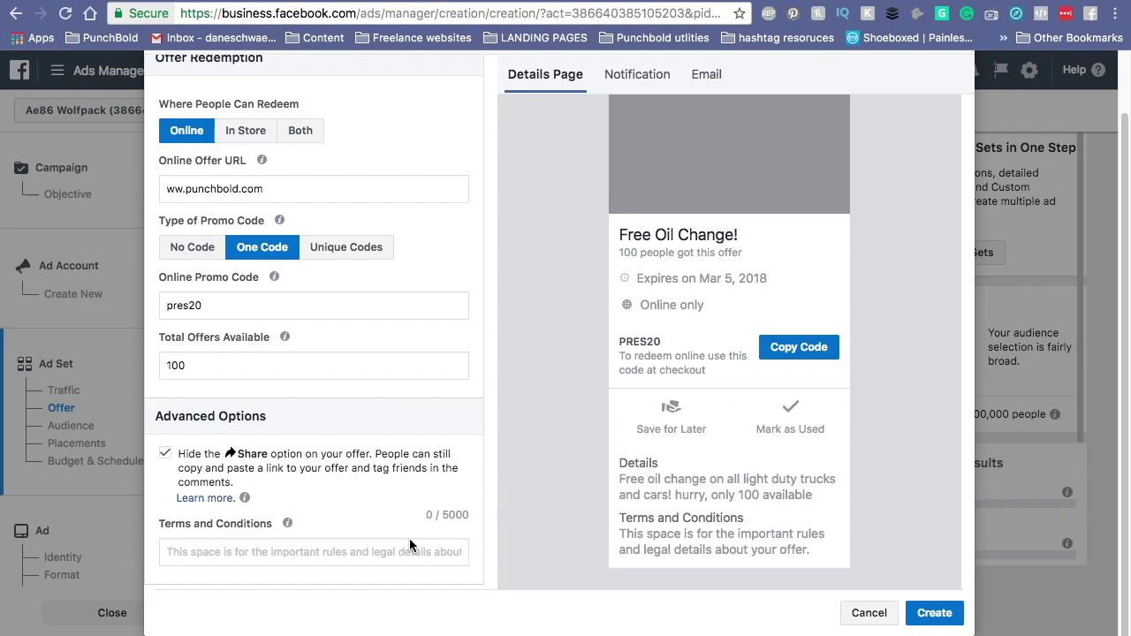
scroll(335, 218, "up", 5)
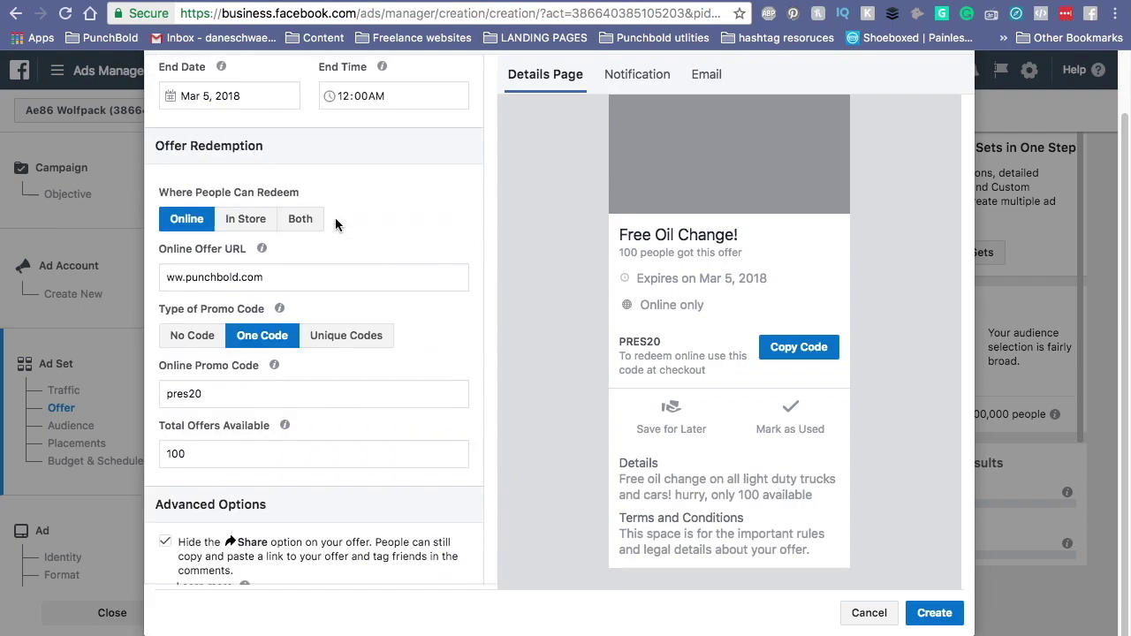
scroll(335, 217, "down", 1)
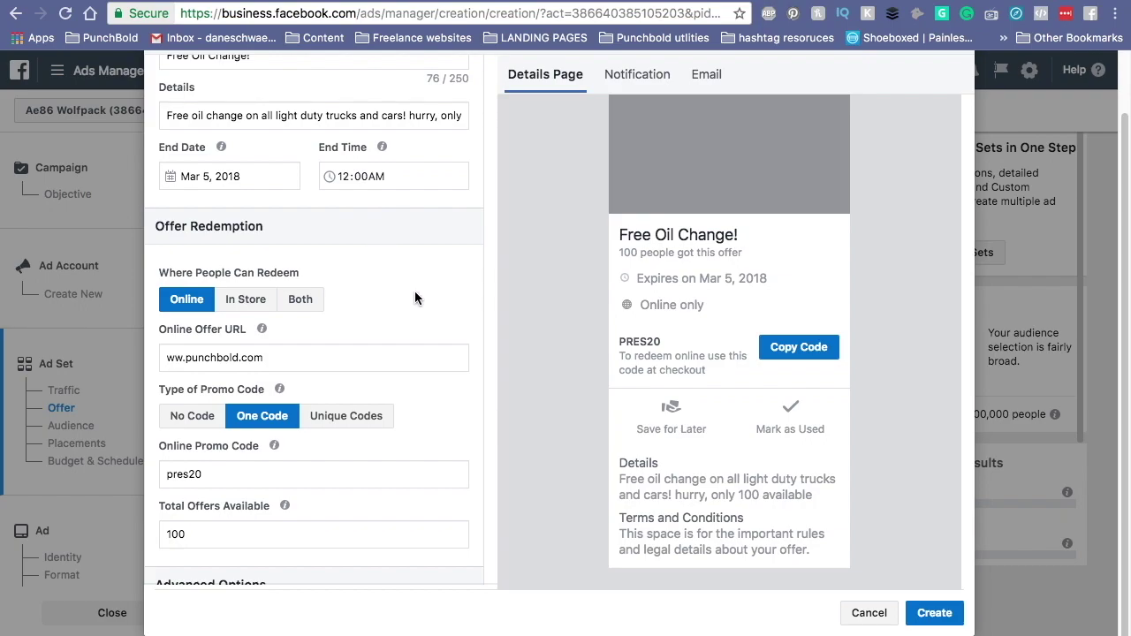
scroll(414, 298, "down", 3)
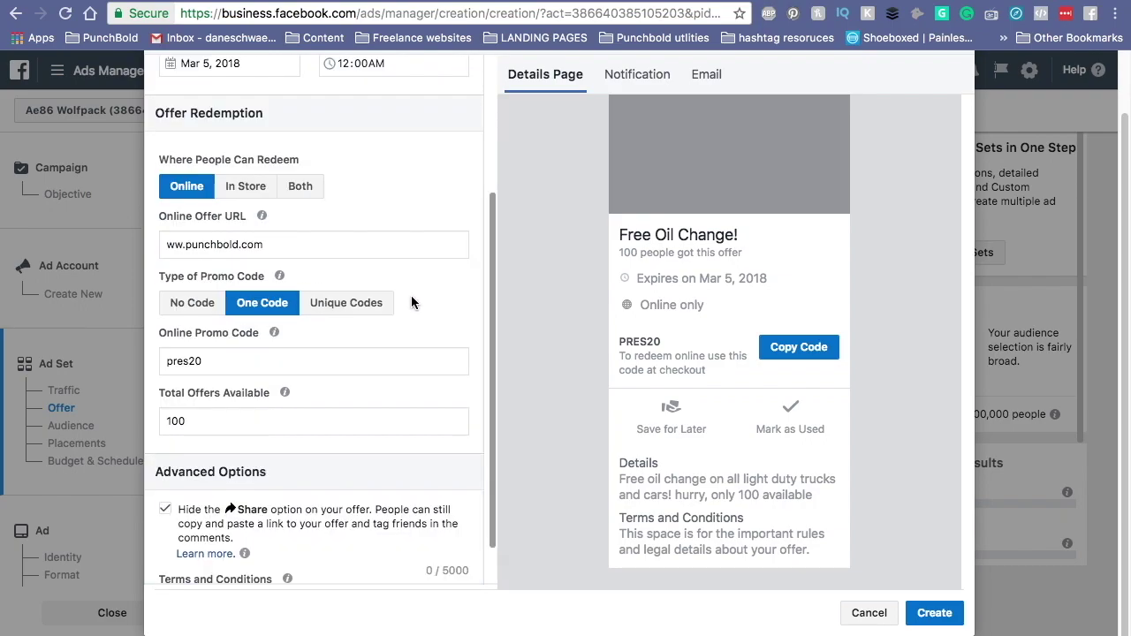
left_click(936, 621)
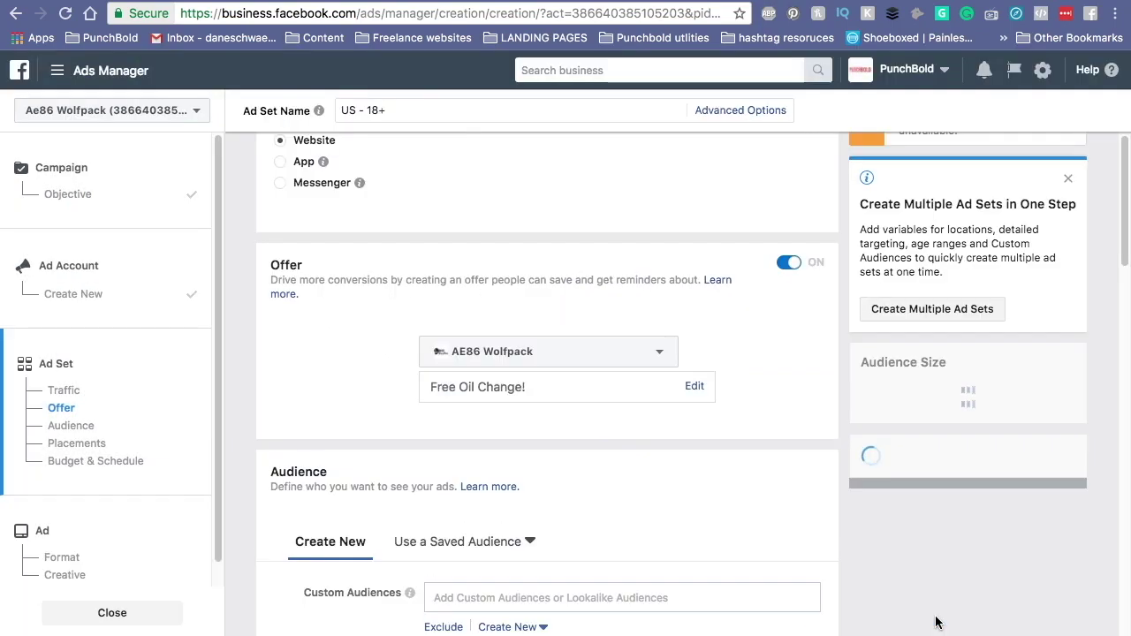